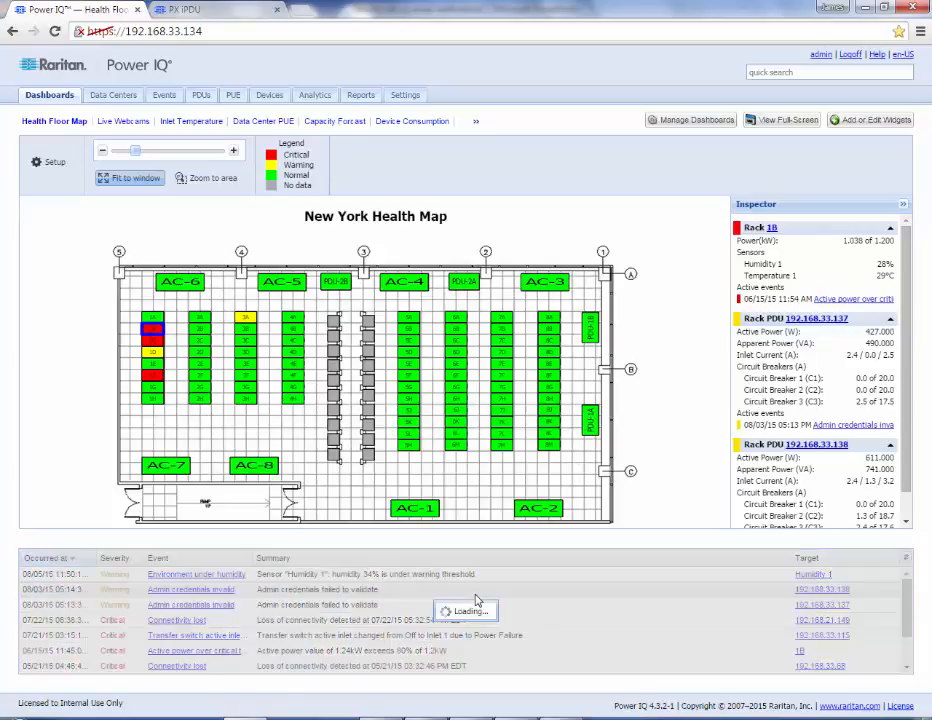
Open the event listing and look at the column and filter options available for the Event column.
click(165, 97)
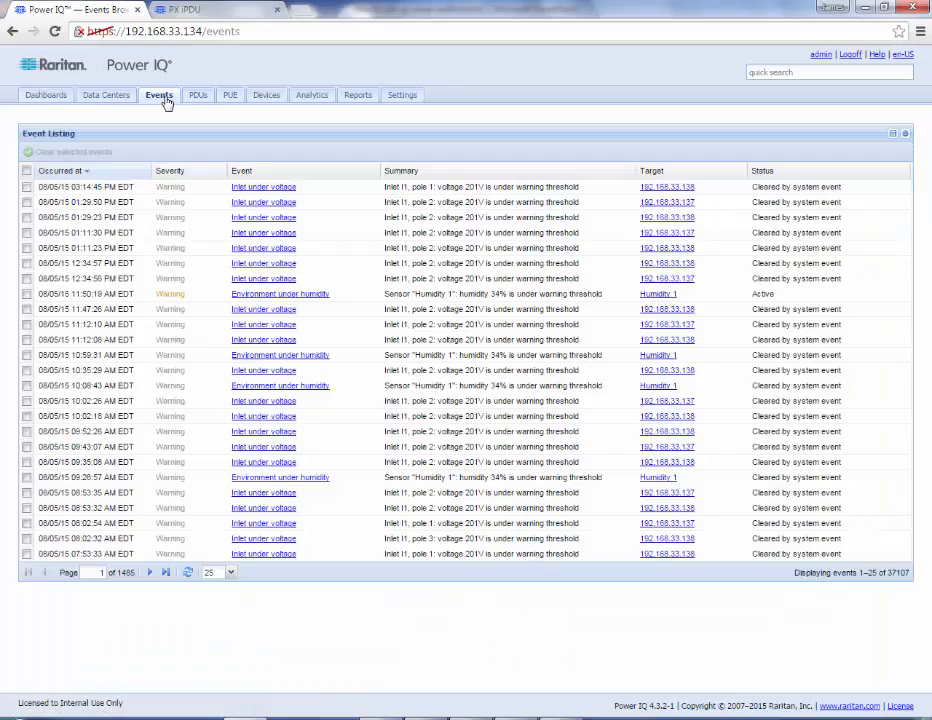
click(376, 173)
mouse_move(404, 236)
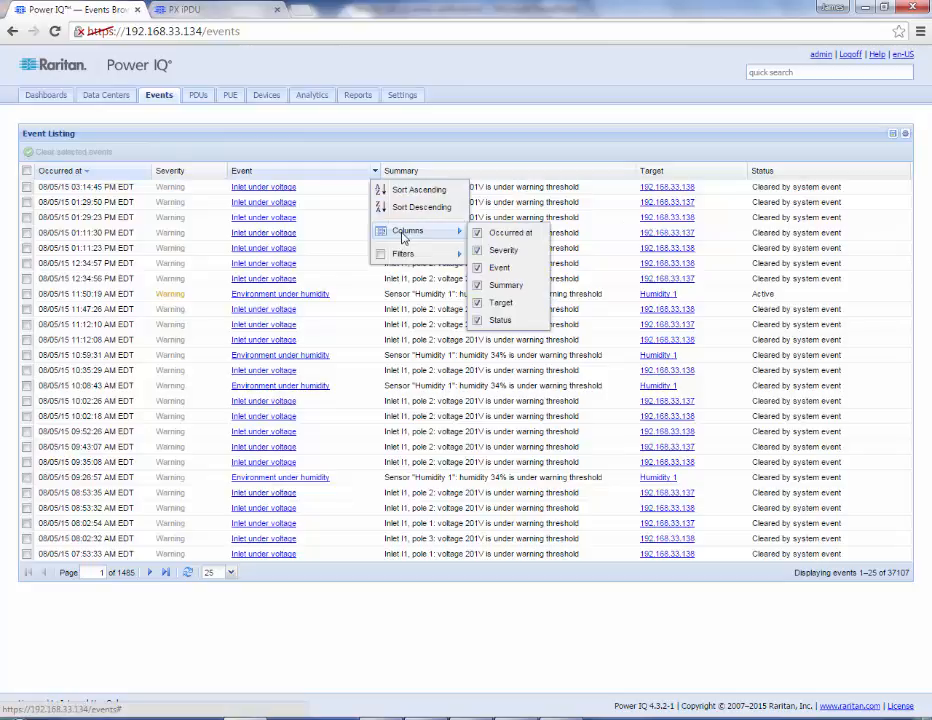
mouse_move(404, 258)
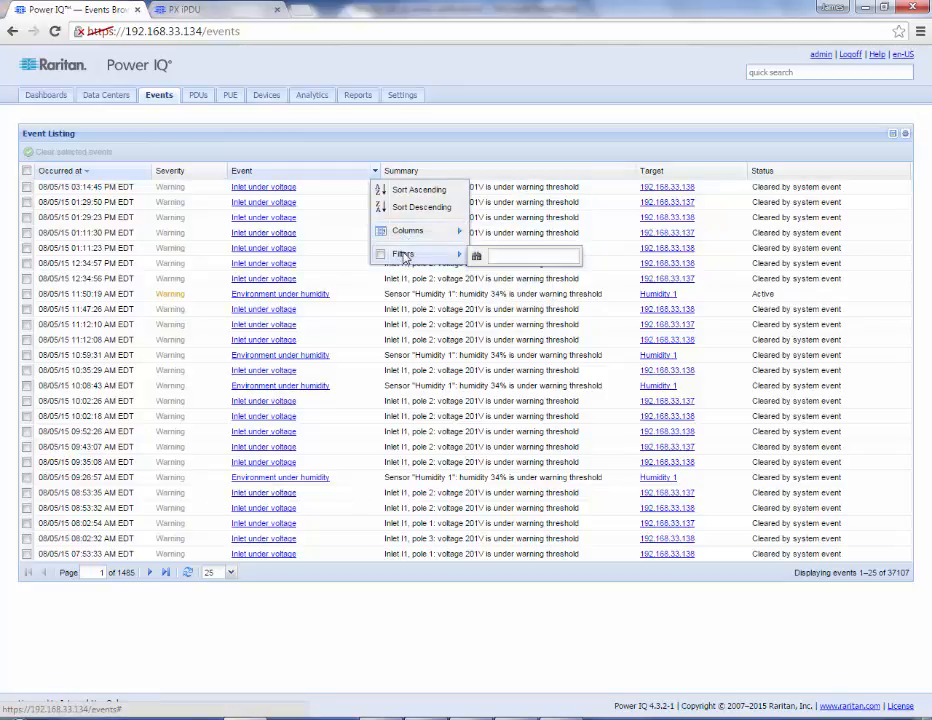
click(352, 138)
Filter the event listing by severity to show only Critical events.
click(222, 172)
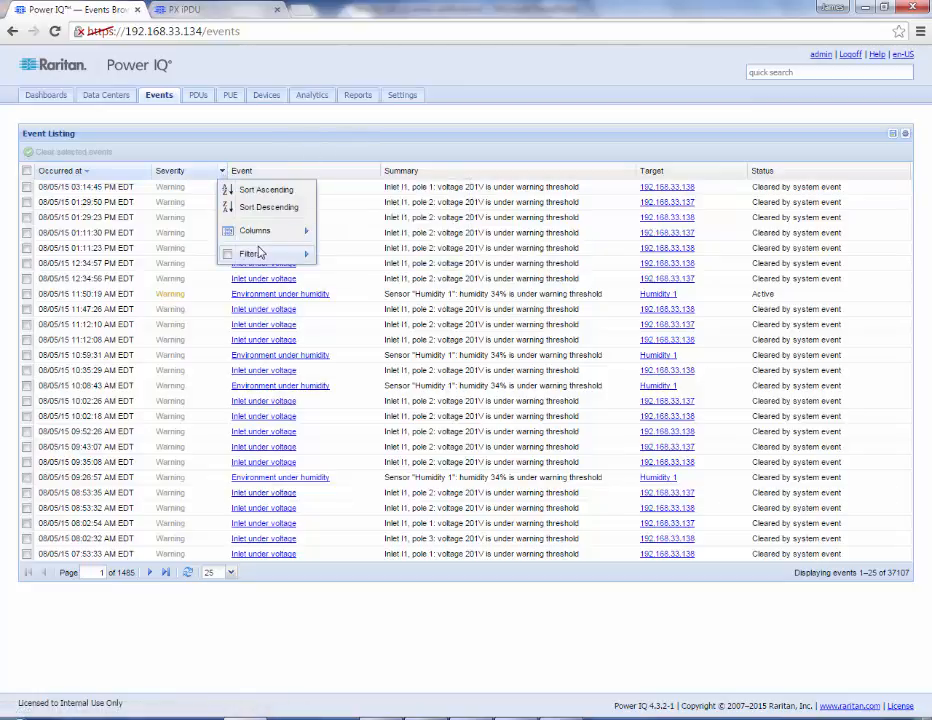
mouse_move(257, 255)
click(323, 258)
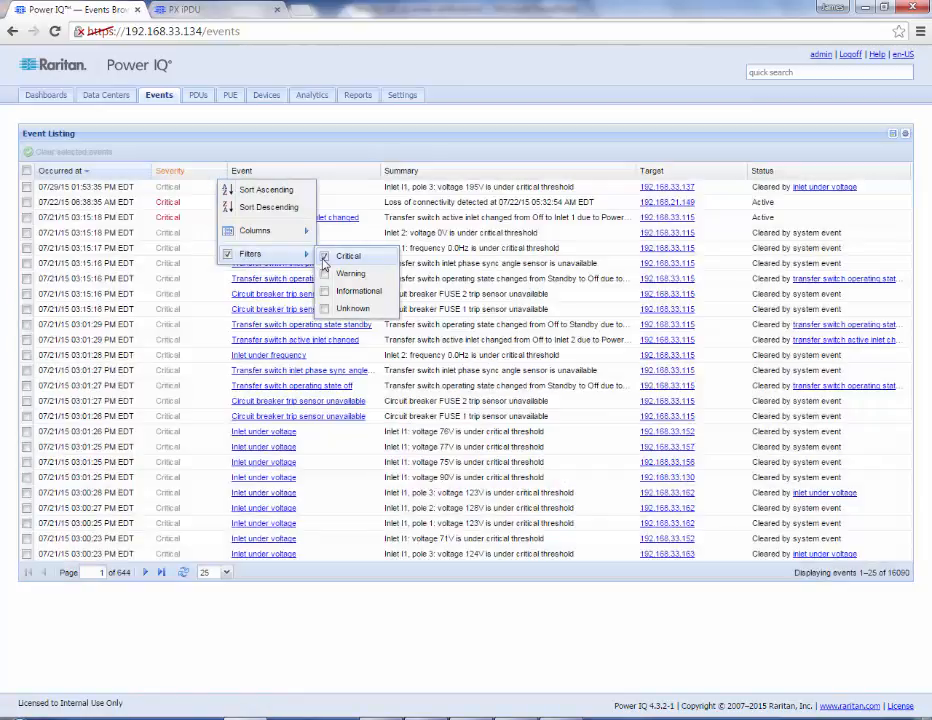
click(354, 150)
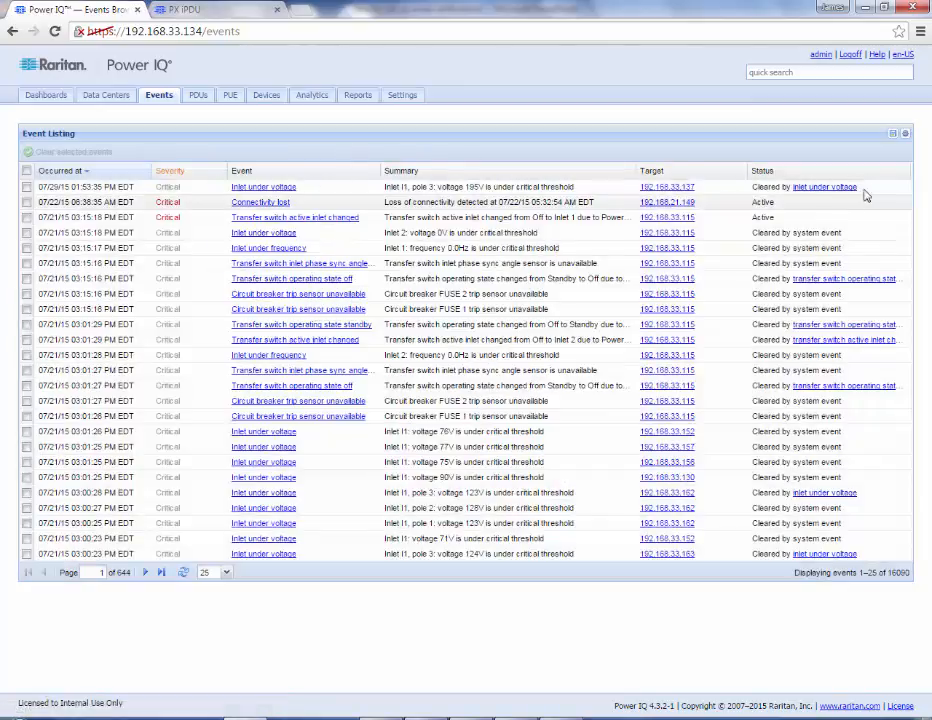
Filter the event listing by status to show only Active events and save the current grid configuration.
click(906, 172)
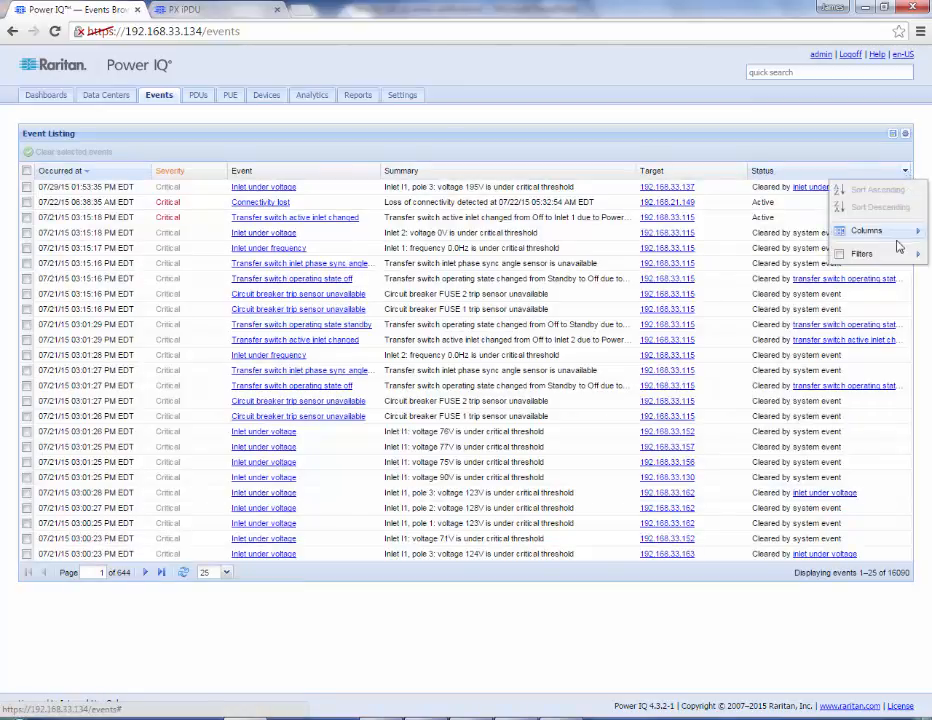
mouse_move(893, 258)
click(712, 257)
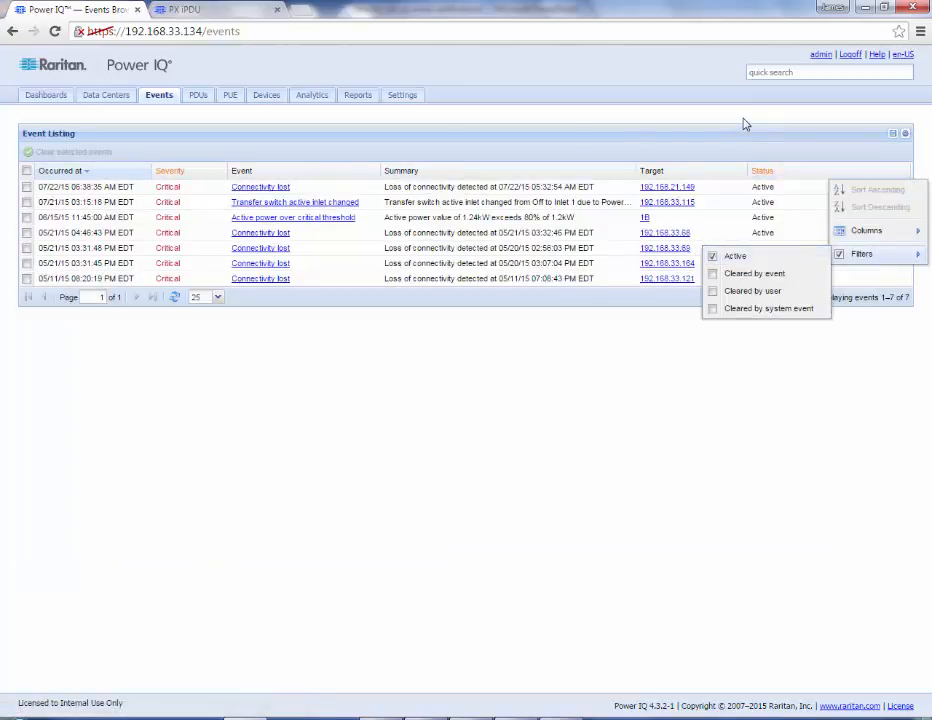
click(745, 119)
click(904, 137)
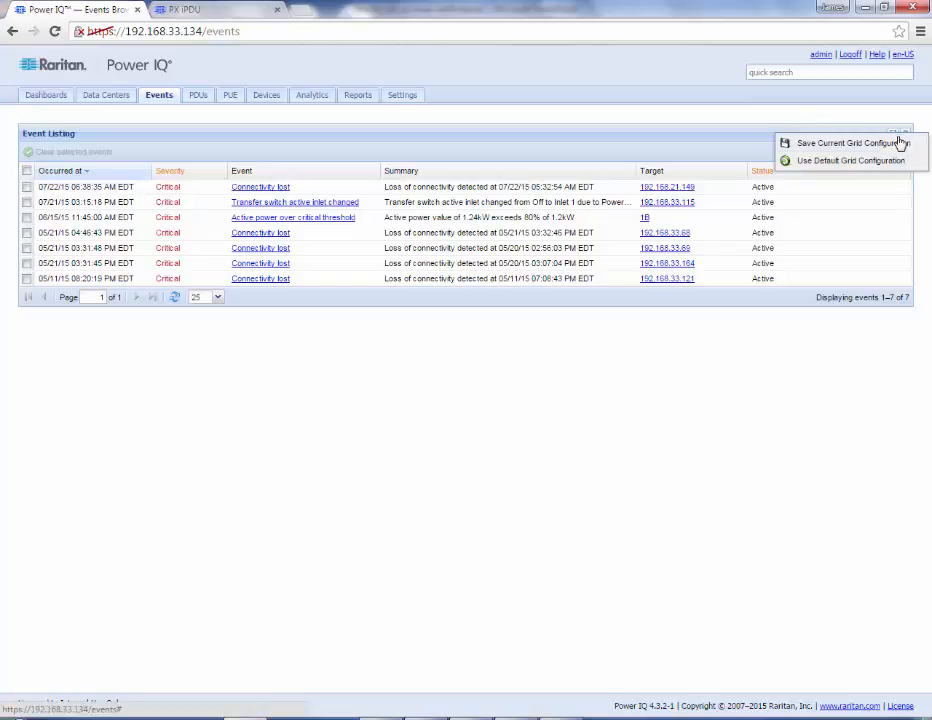
click(887, 146)
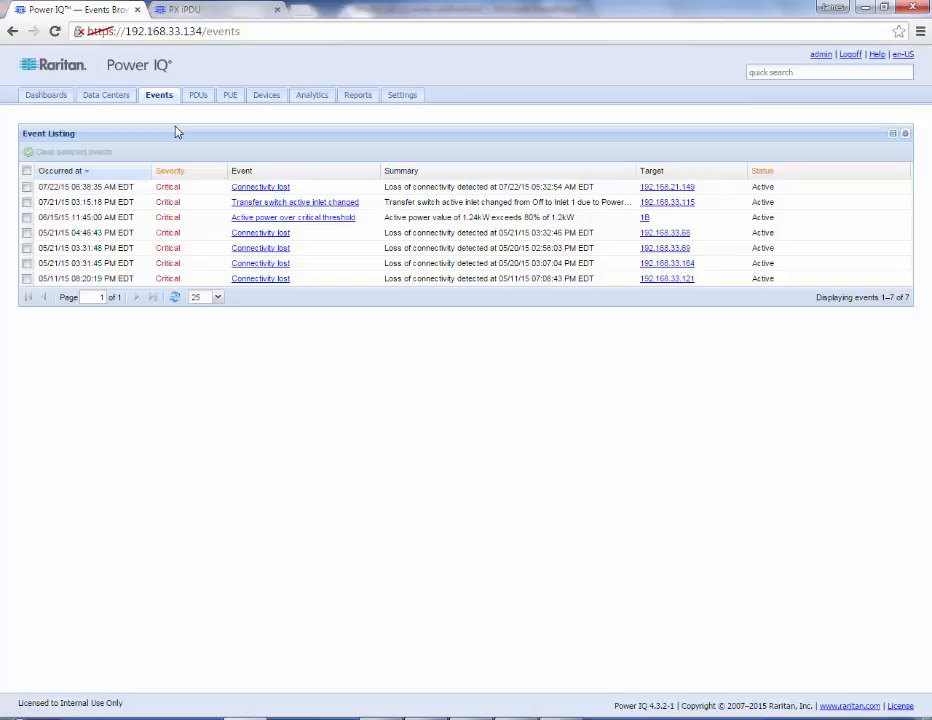
Switch to the PX iPDU interface, review its SNMP trap notification hosts, ports and communities, and accept the settings.
click(209, 14)
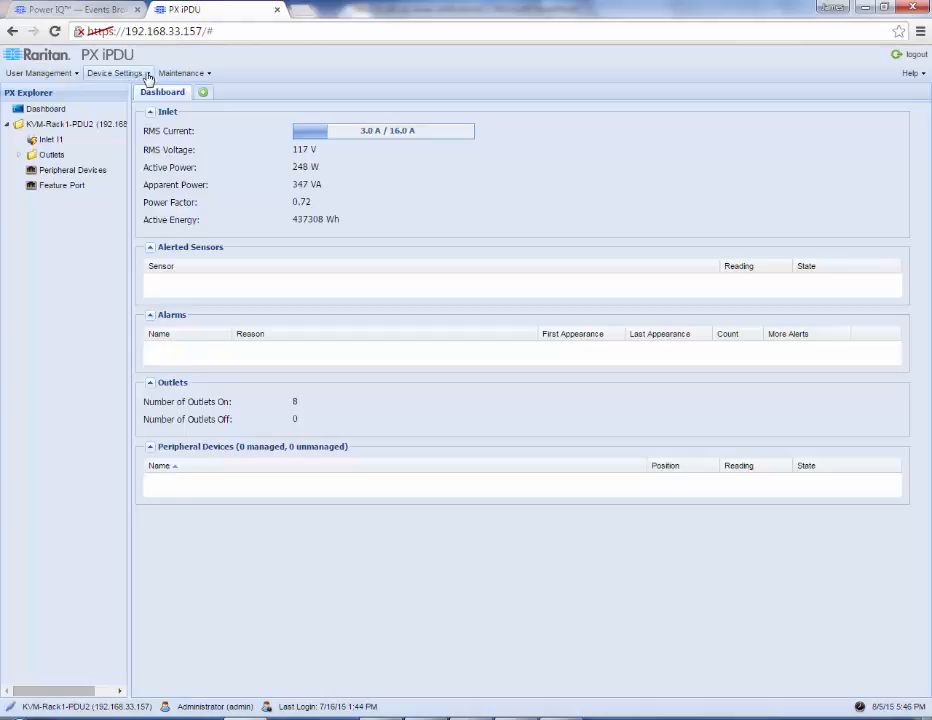
click(148, 75)
mouse_move(148, 112)
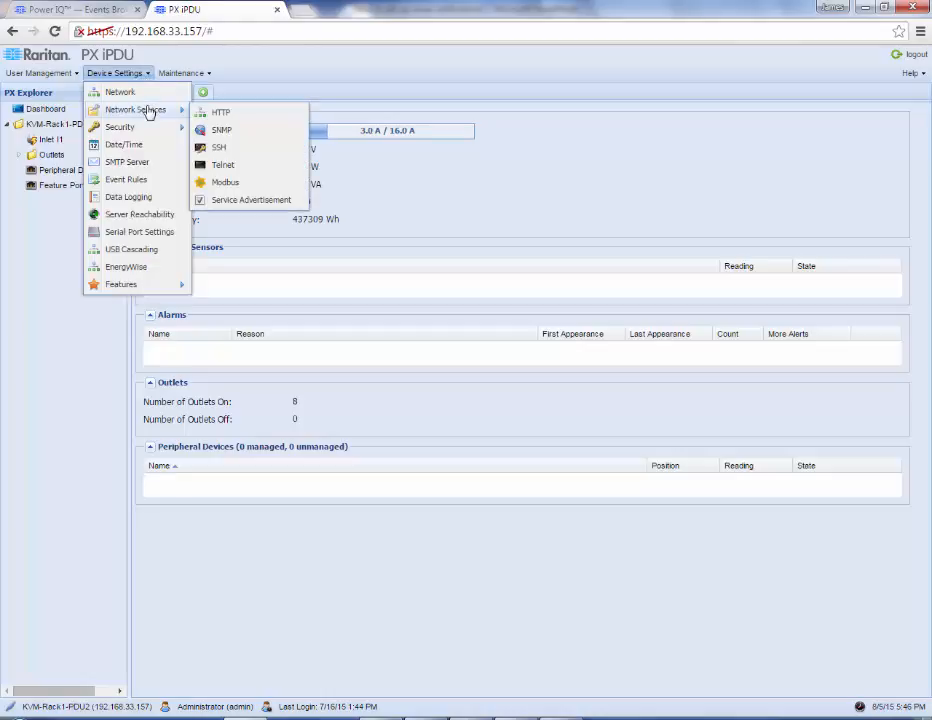
click(218, 132)
click(305, 208)
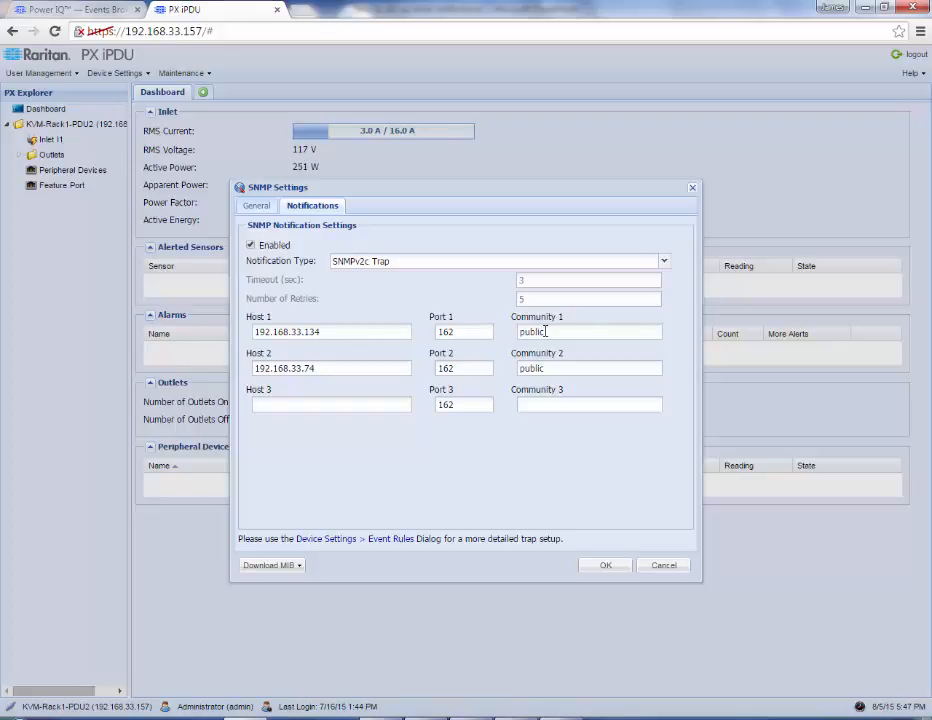
click(603, 566)
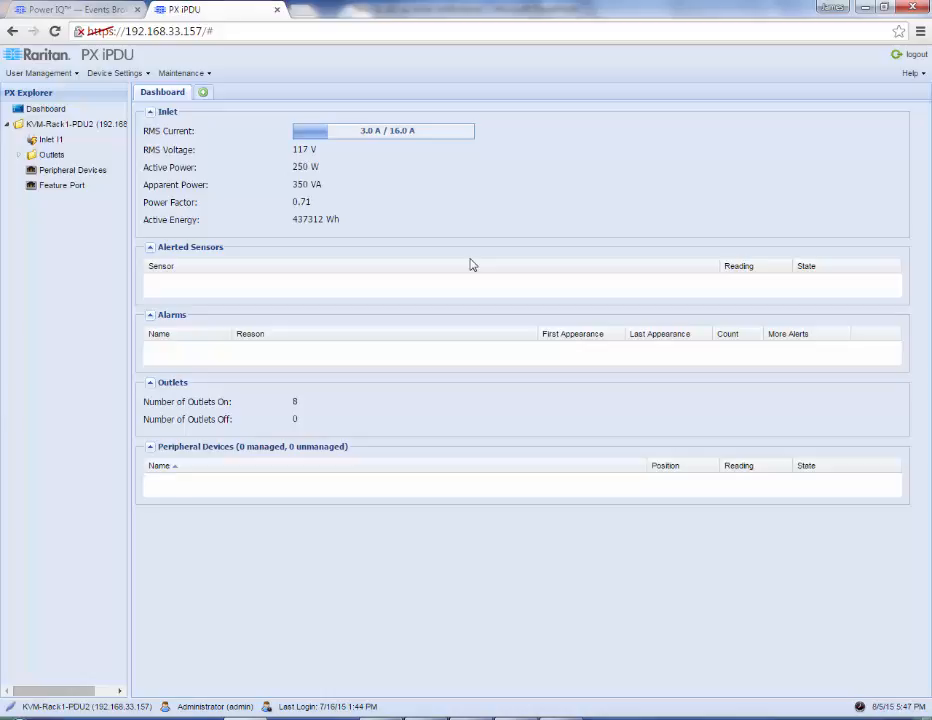
Return to Power IQ, enable e-mail delivery of event notifications, and save the event notification settings.
click(87, 11)
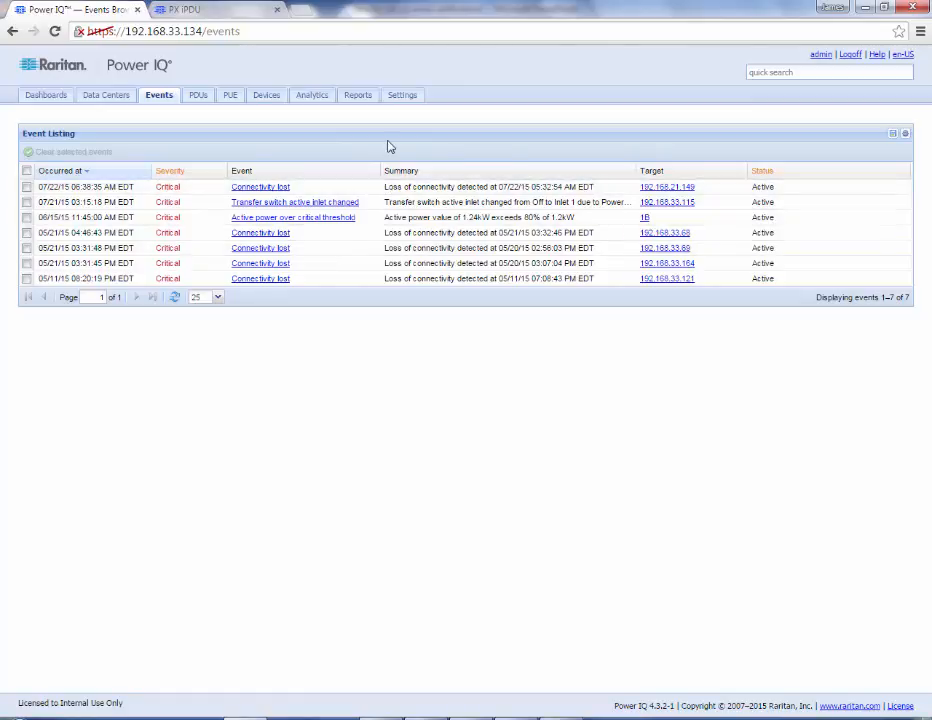
click(402, 96)
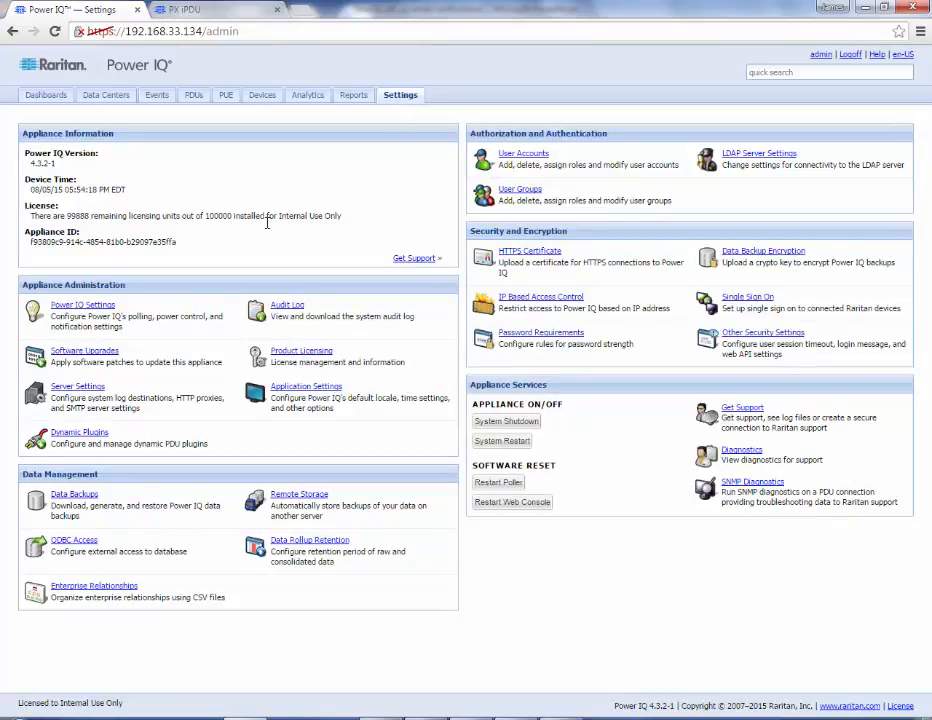
click(95, 316)
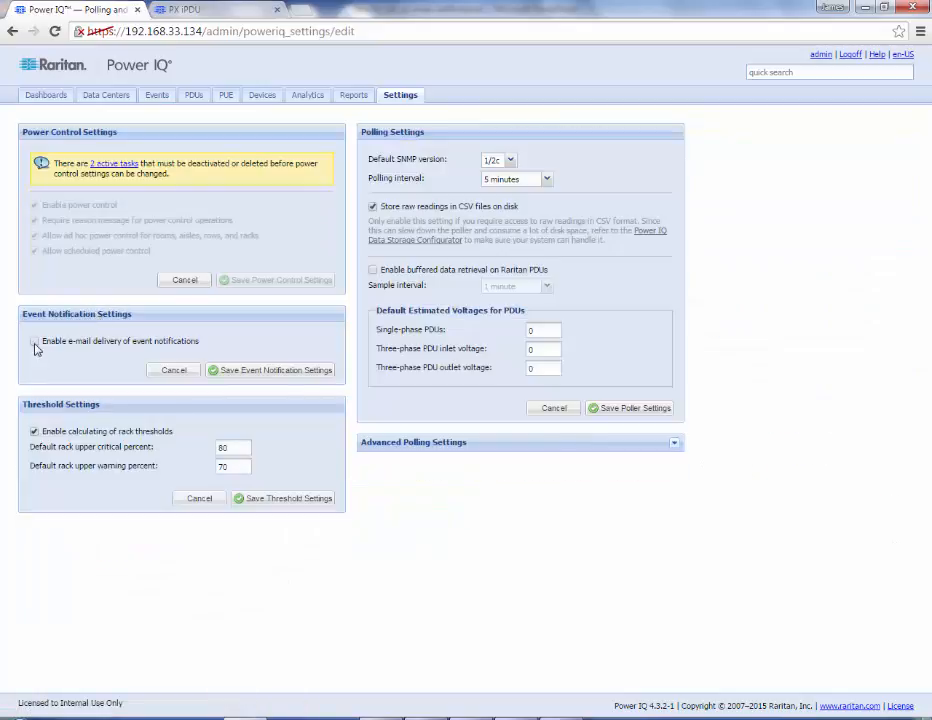
click(34, 342)
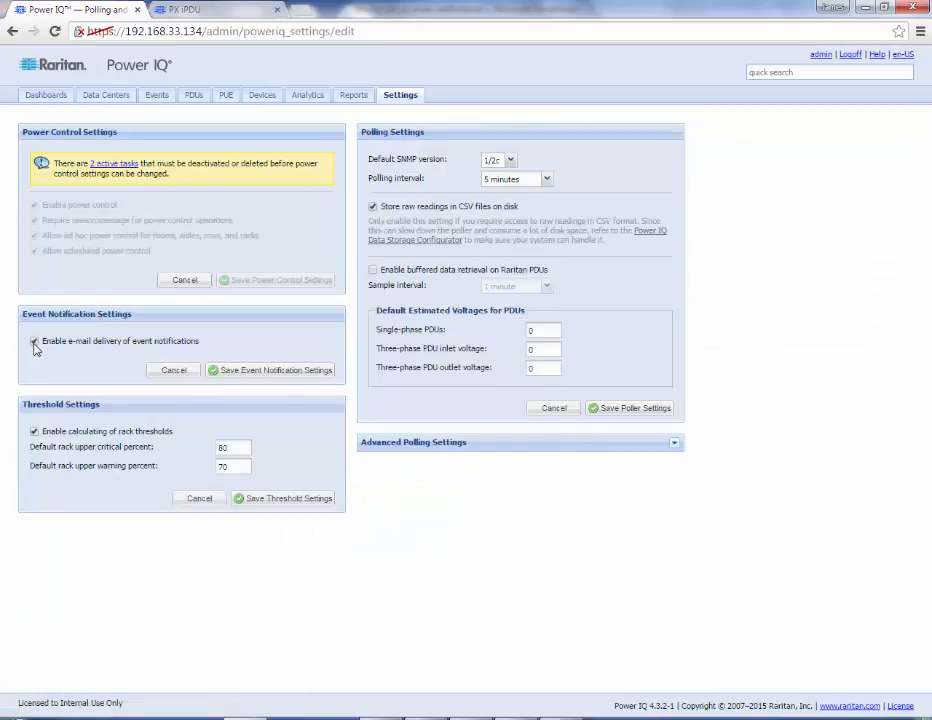
click(249, 376)
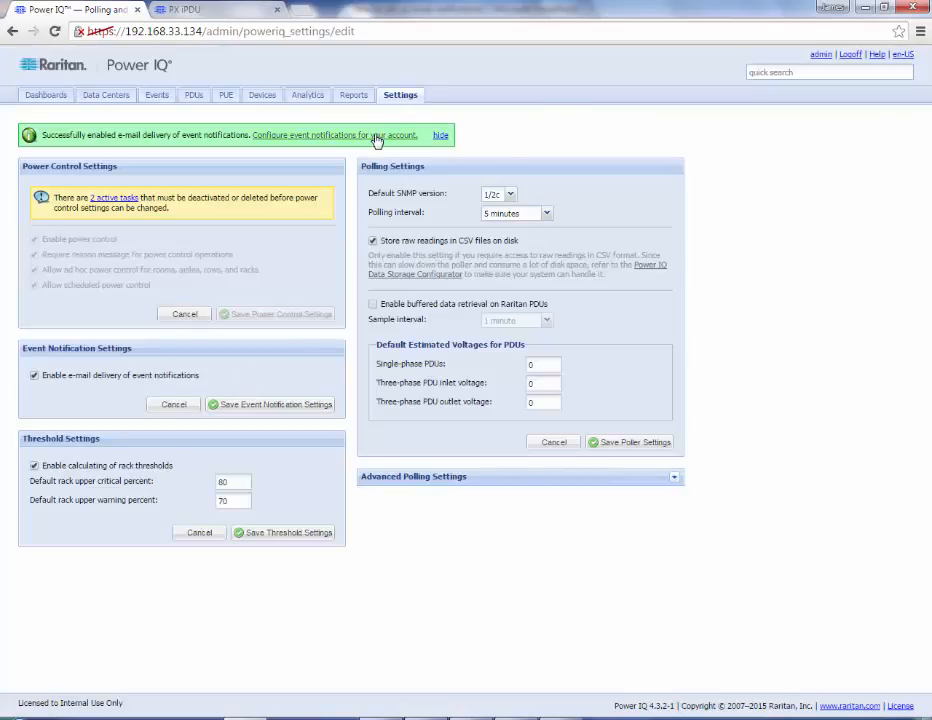
Add and enable an event notification filter for the account, with Warning severity excluded and Rack included as a source.
click(375, 138)
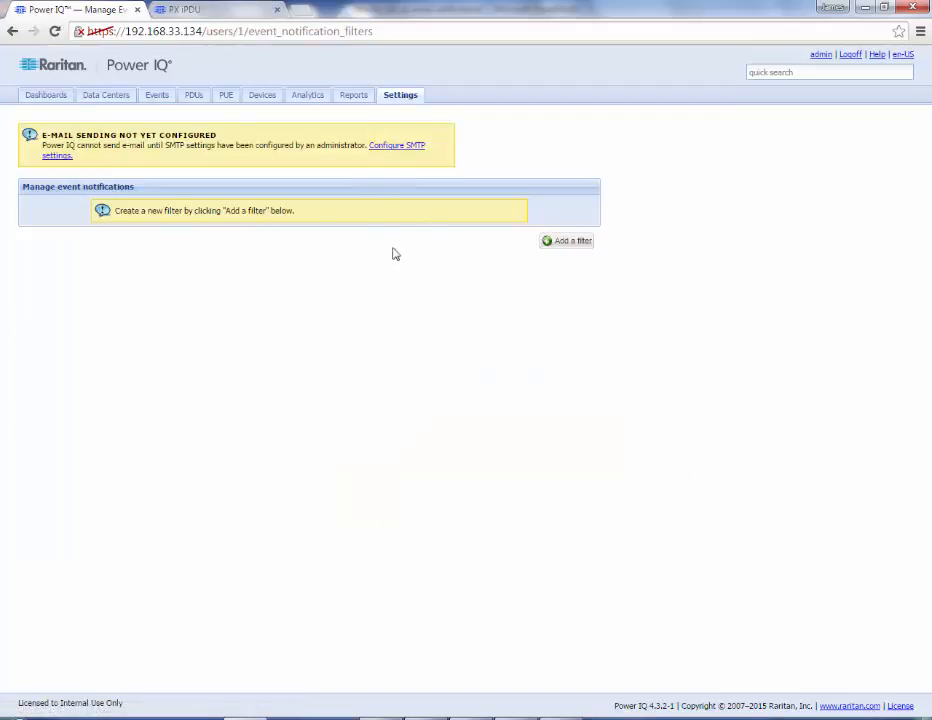
click(565, 242)
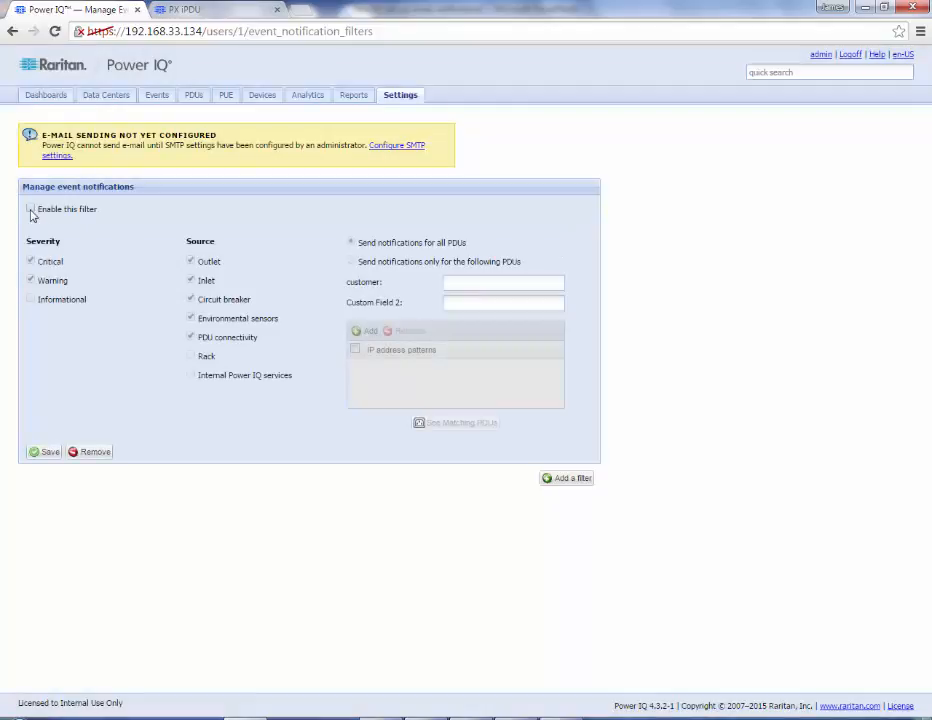
click(30, 210)
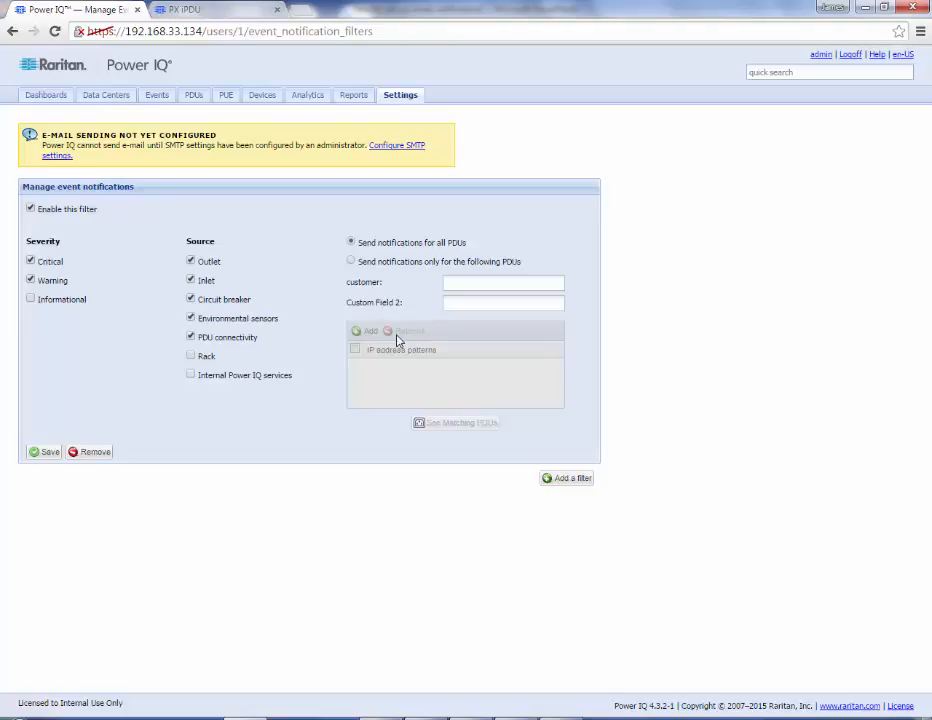
click(30, 281)
Add and enable a second notification filter restricted to specified PDUs, with Critical severity excluded and Rack included as a source.
click(558, 480)
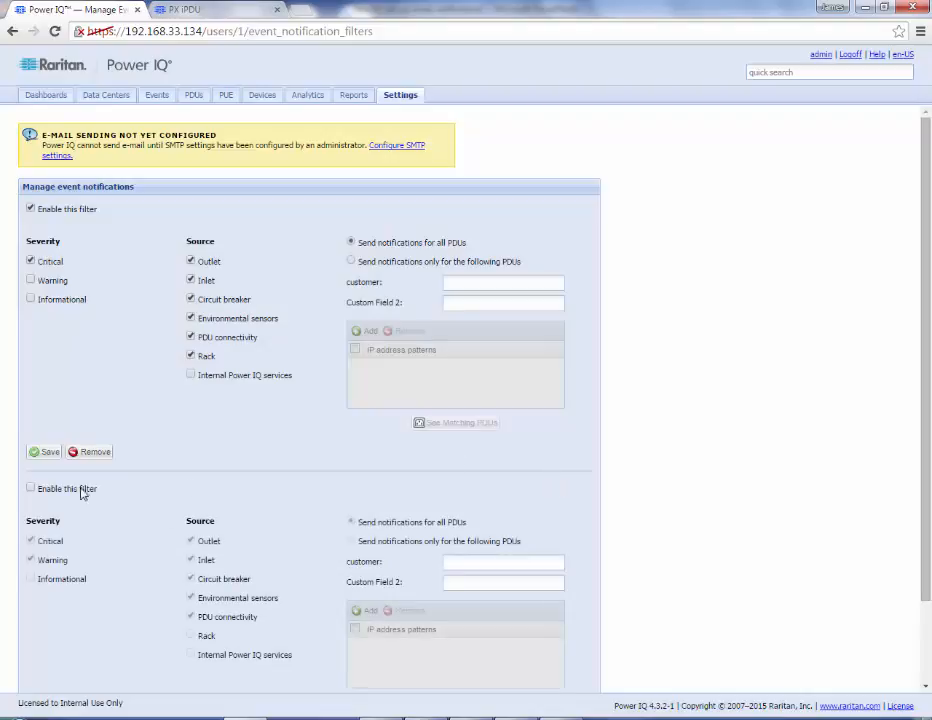
click(30, 489)
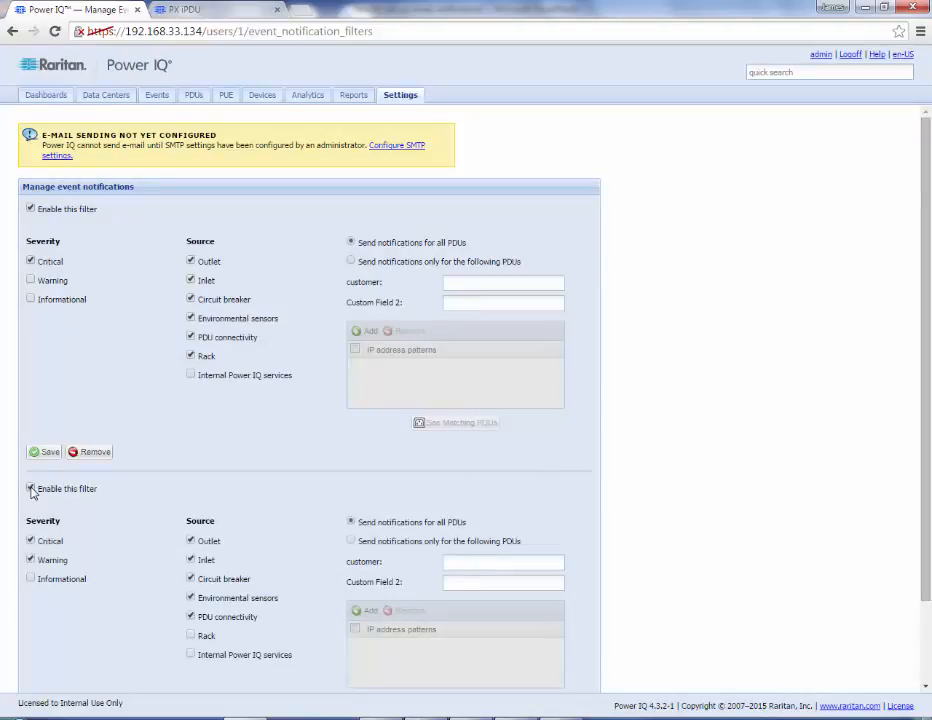
click(30, 541)
click(351, 541)
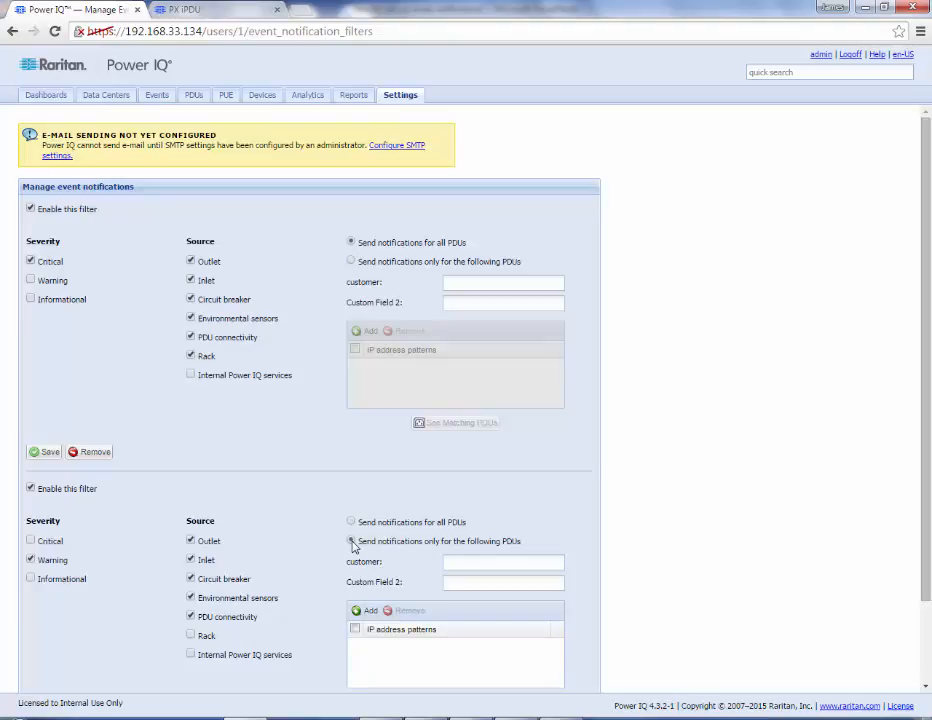
scroll(365, 548, down, 1)
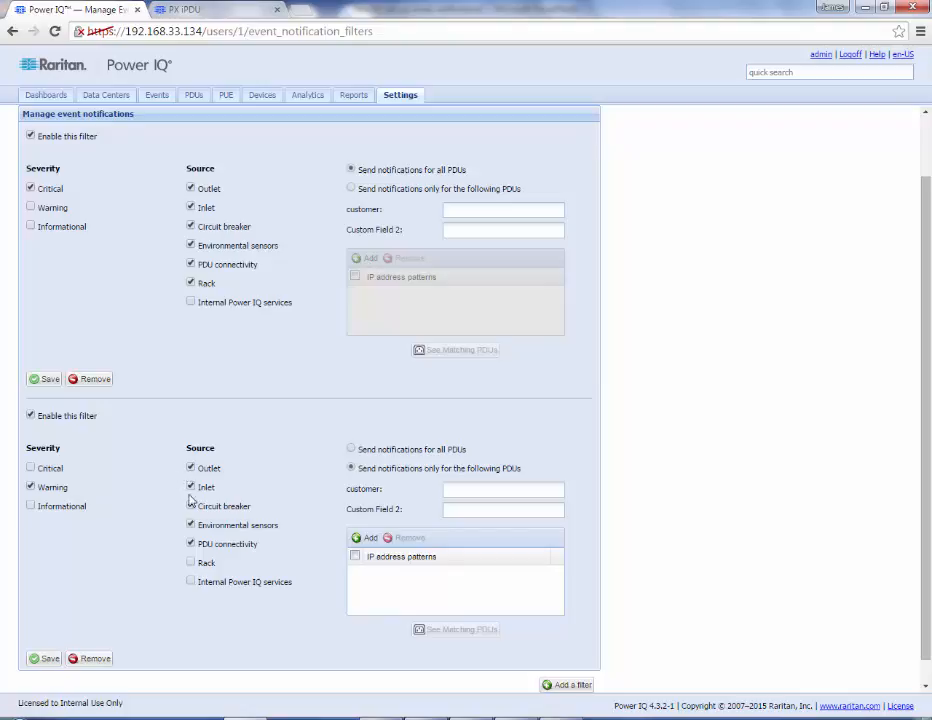
click(192, 564)
Examine the SMTP server settings and open the admin account's user profile.
click(400, 98)
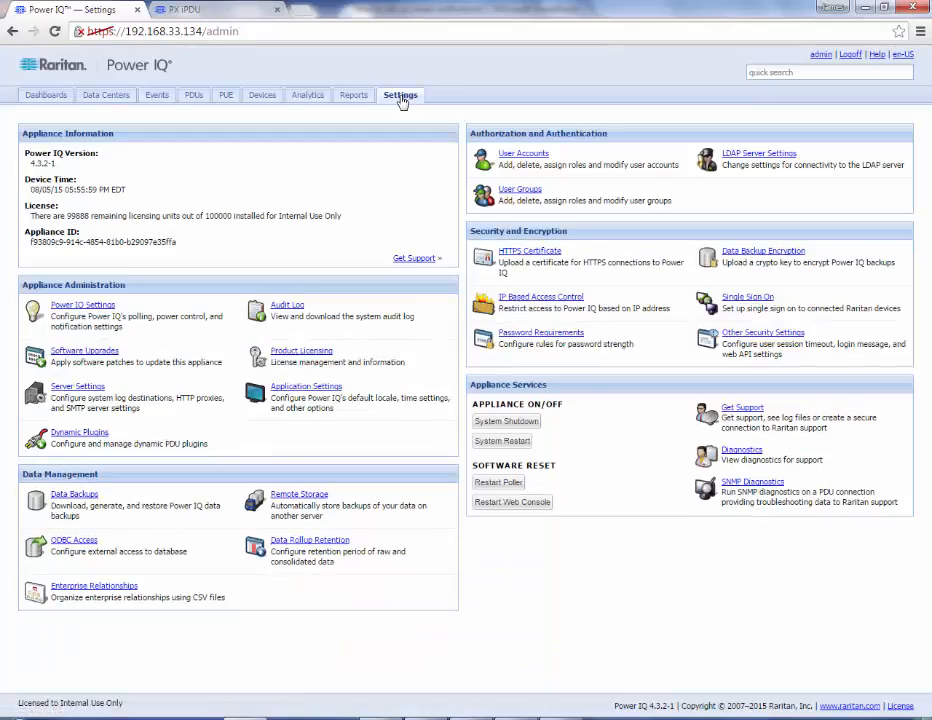
click(84, 392)
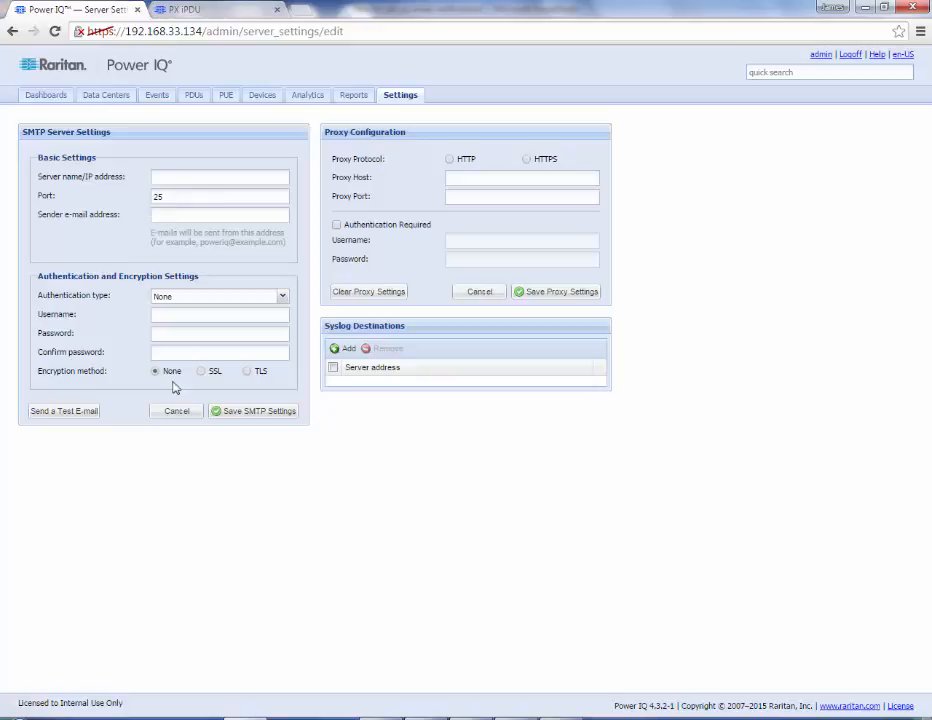
click(822, 57)
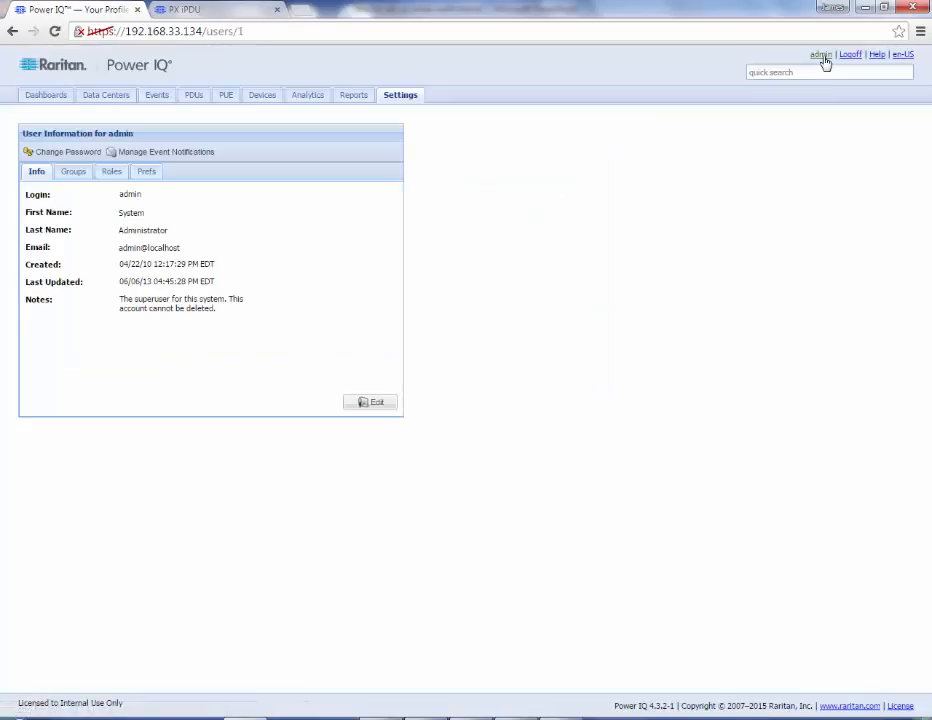